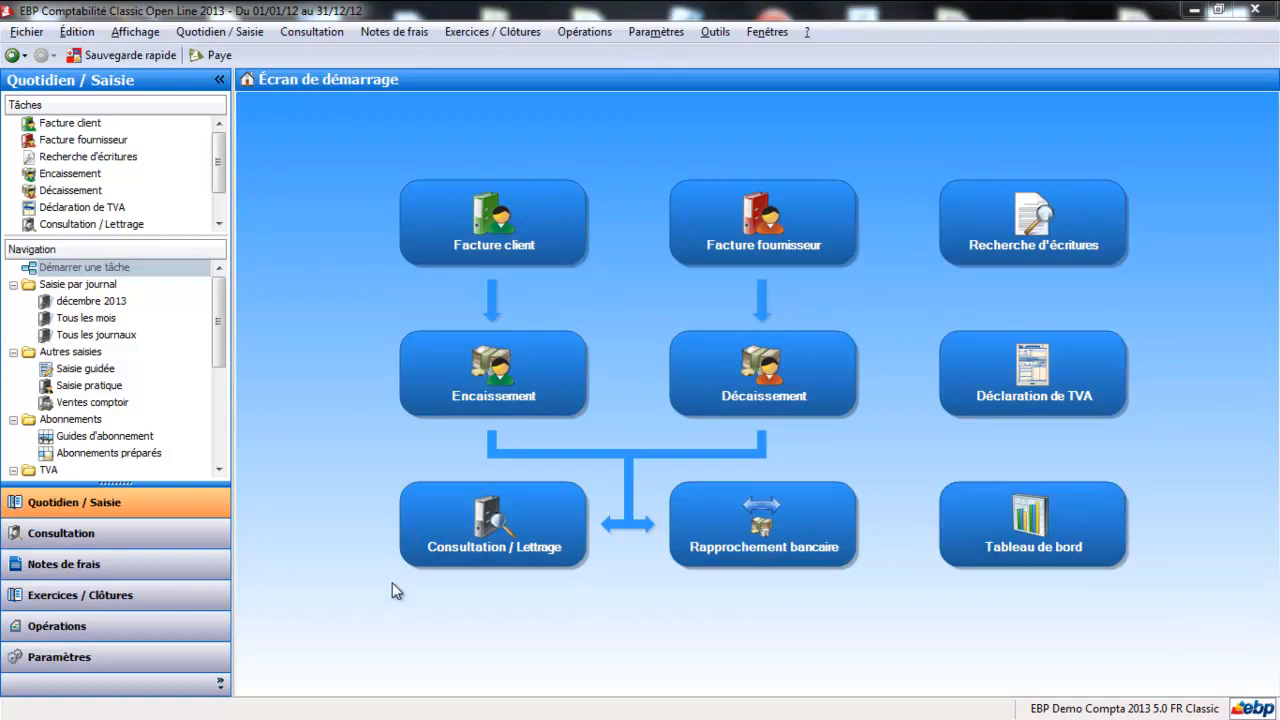
Run the annual closing assistant's controls for the 2012 fiscal year, keeping the default result accounts and the generation of À Nouveaux
click(55, 596)
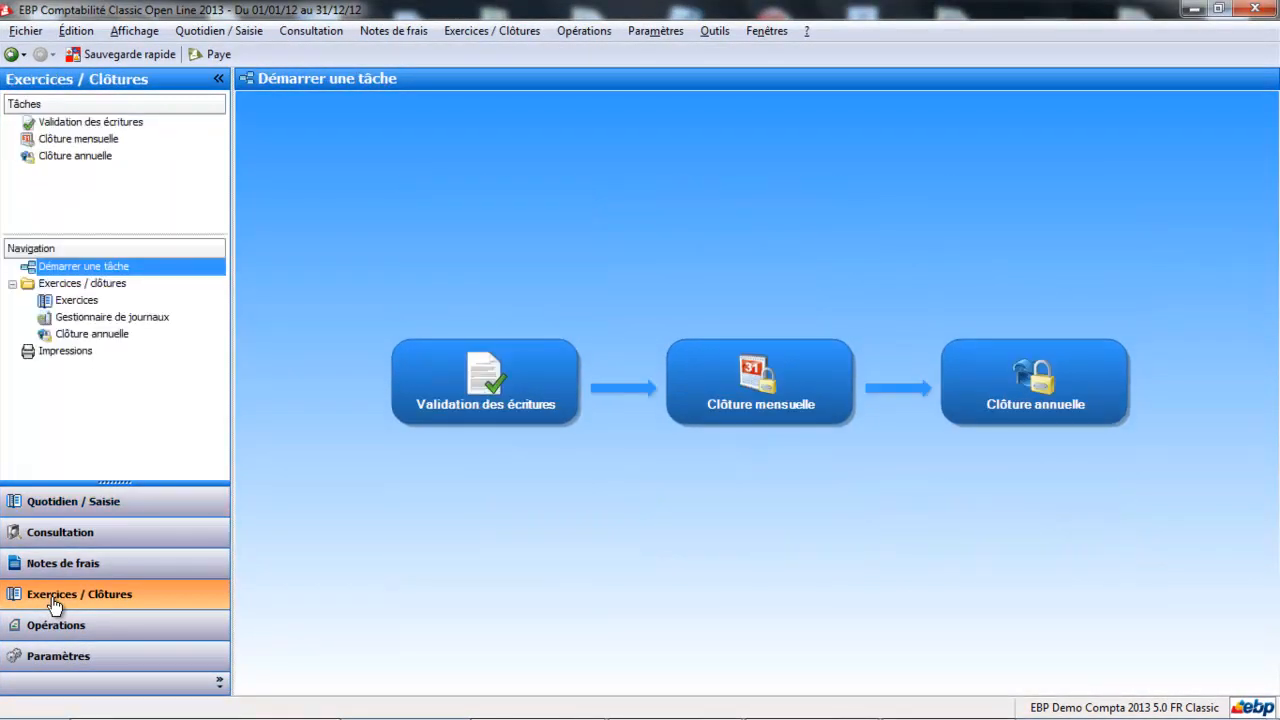
click(100, 335)
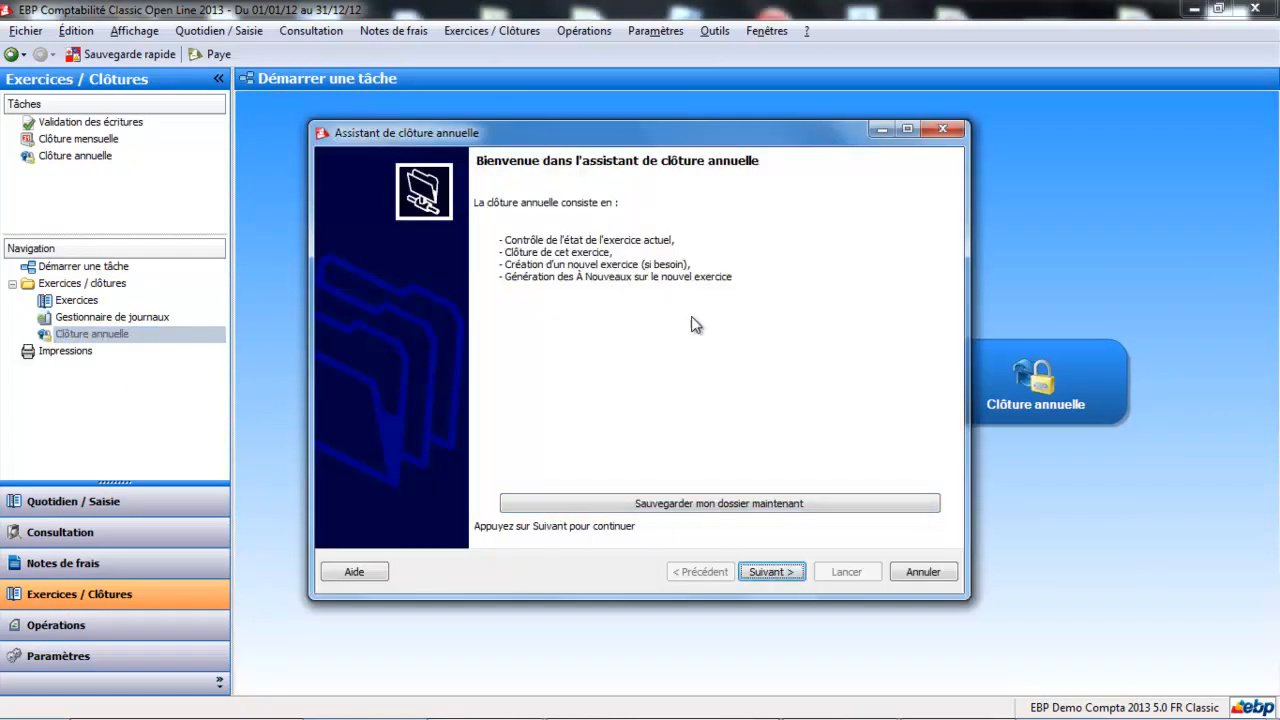
click(785, 578)
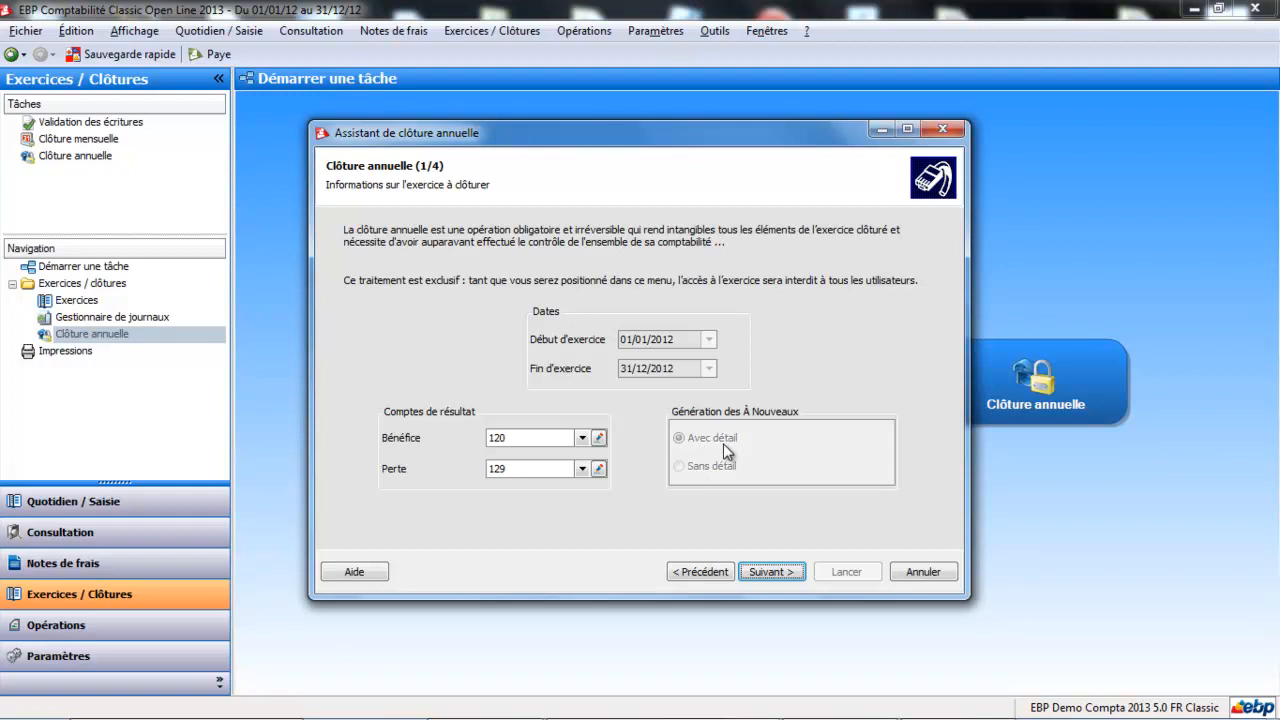
click(767, 572)
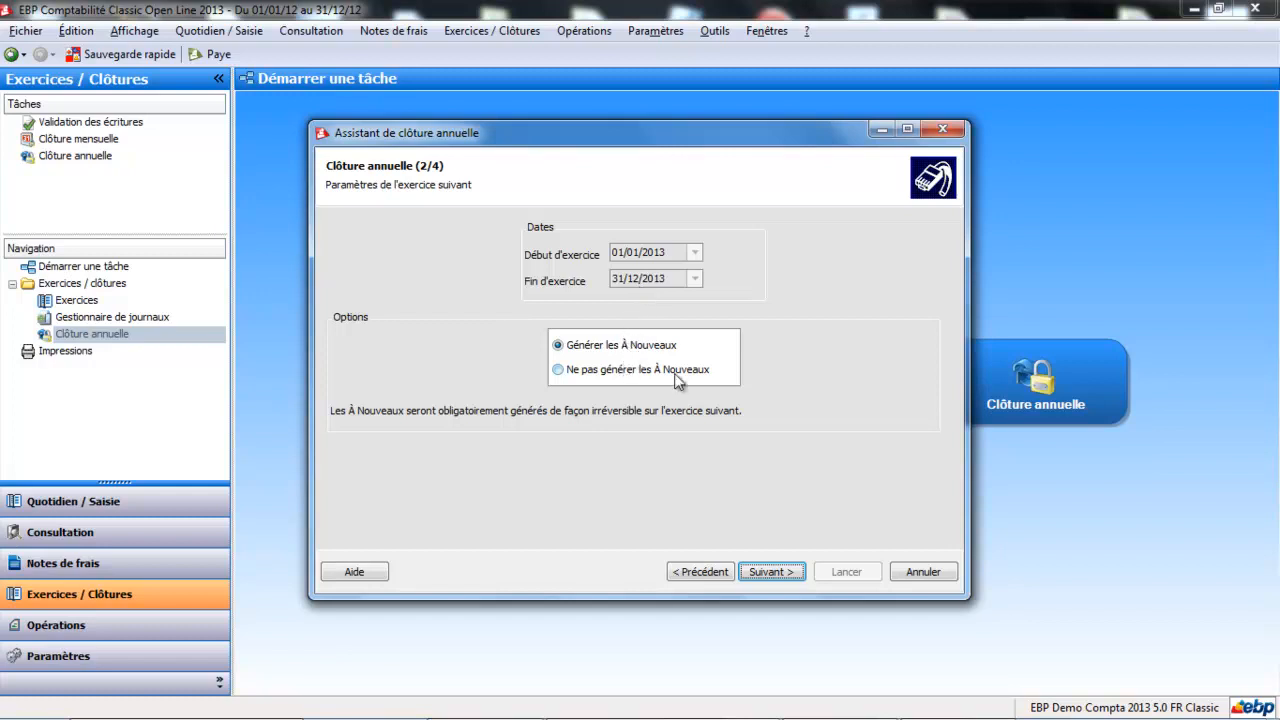
click(781, 574)
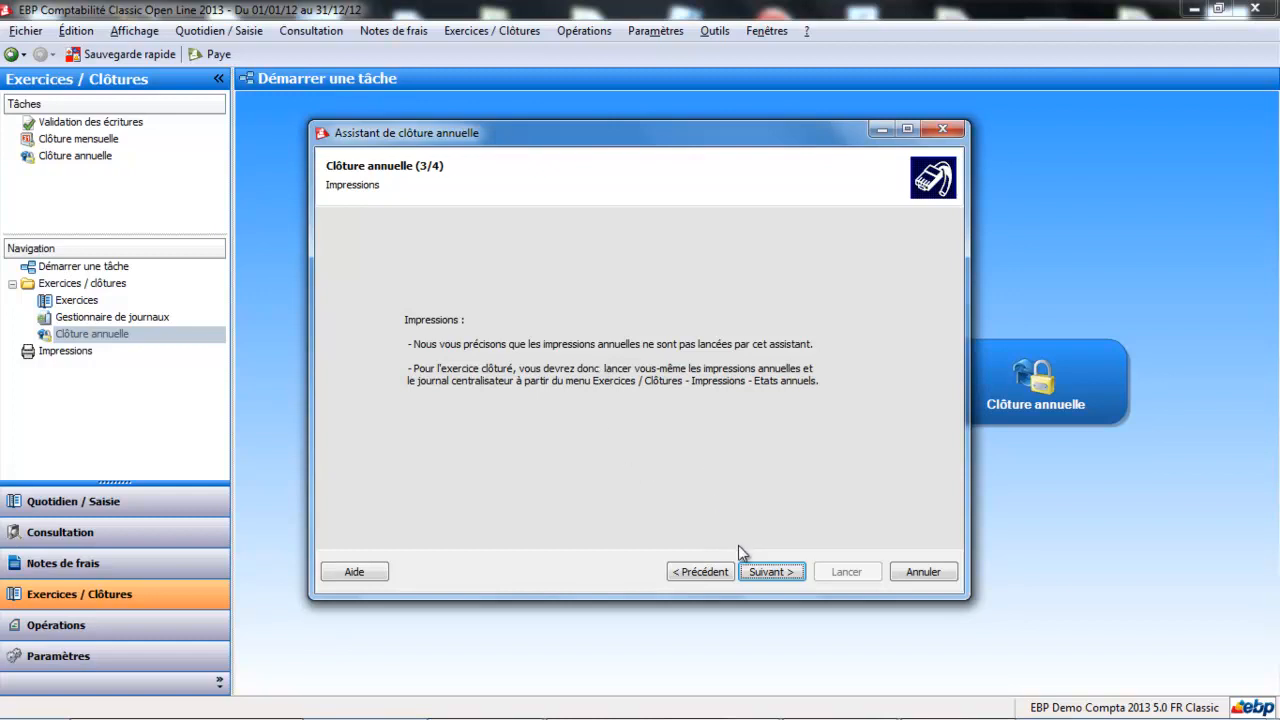
click(762, 576)
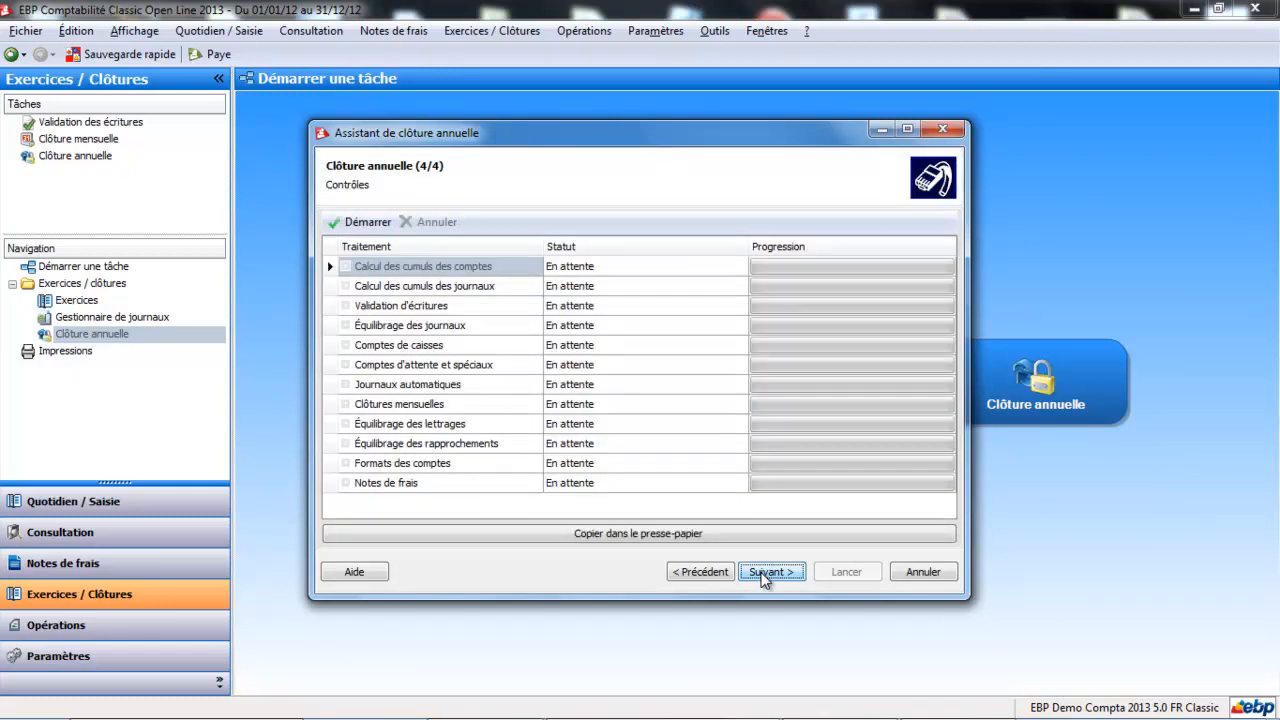
click(359, 222)
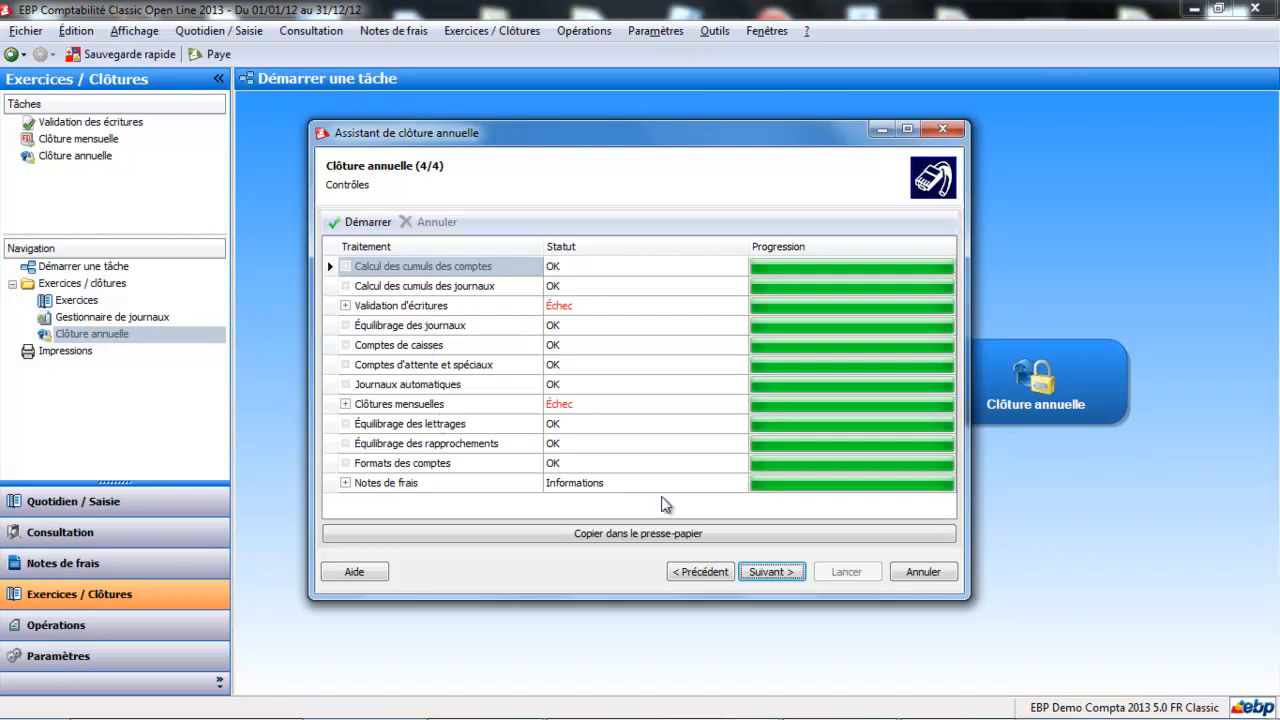
Try to continue past the annual closing controls, and abandon the closing assistant
click(789, 579)
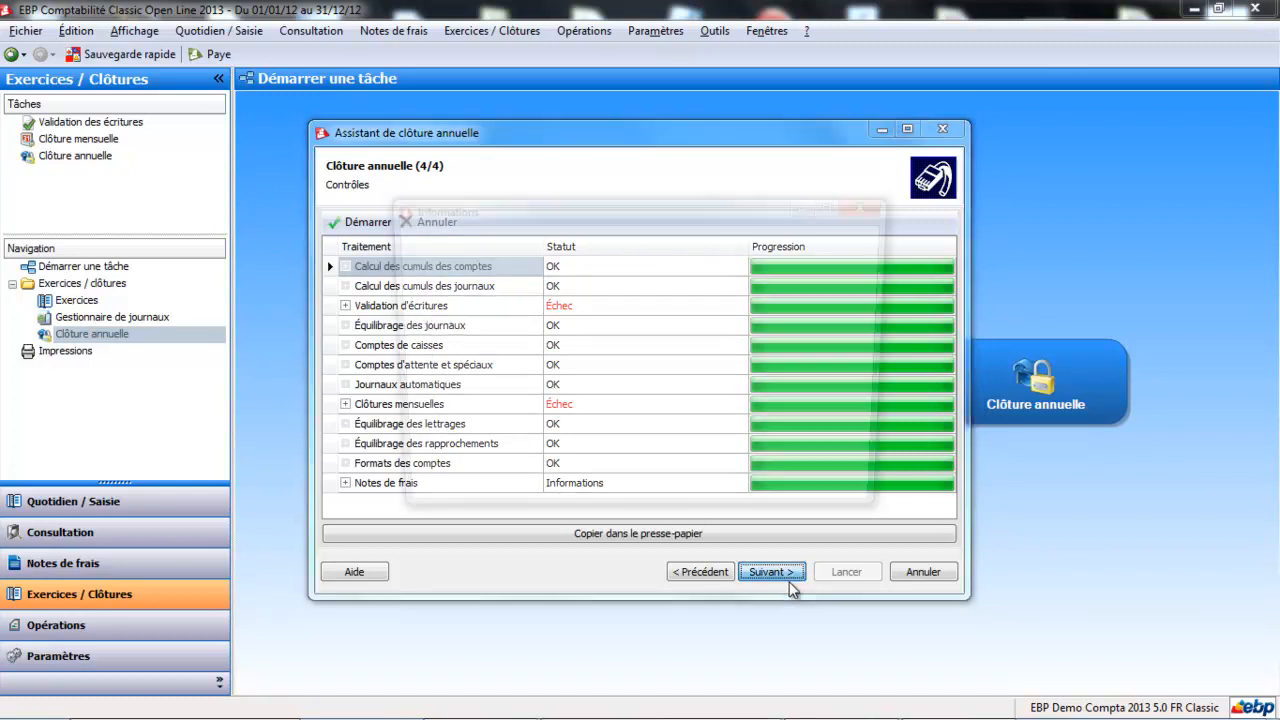
click(823, 505)
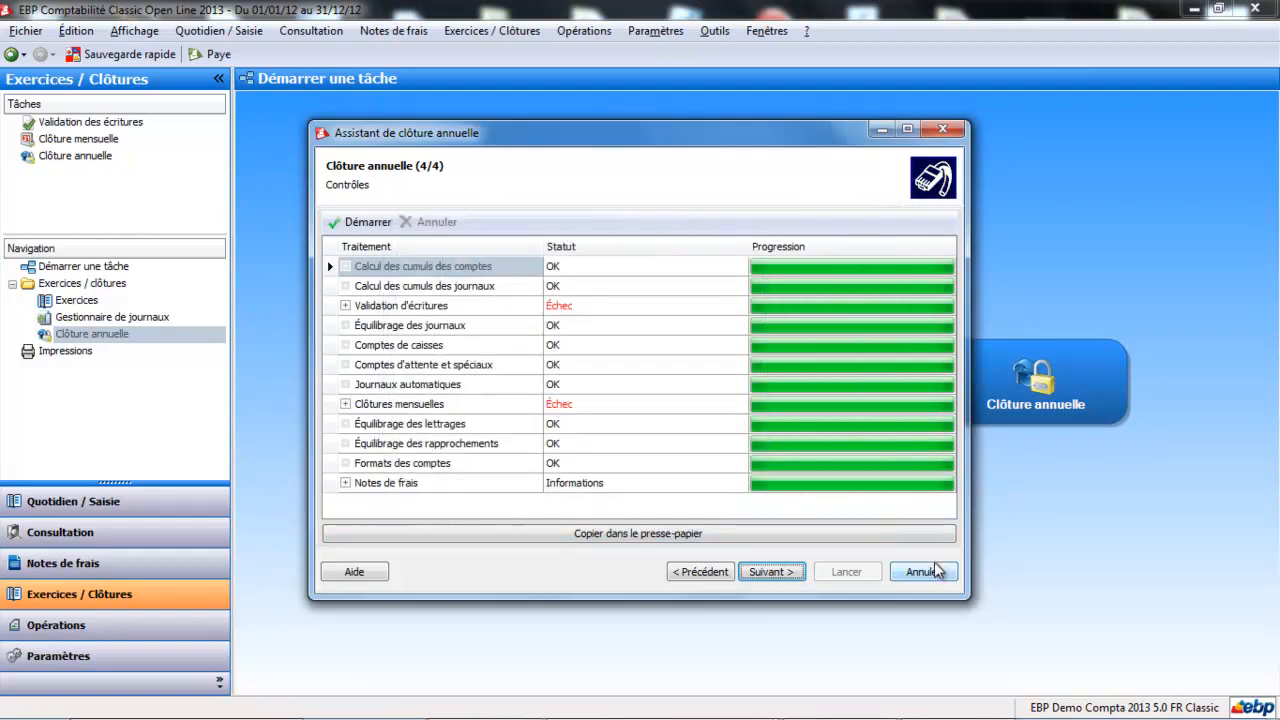
click(934, 568)
click(714, 411)
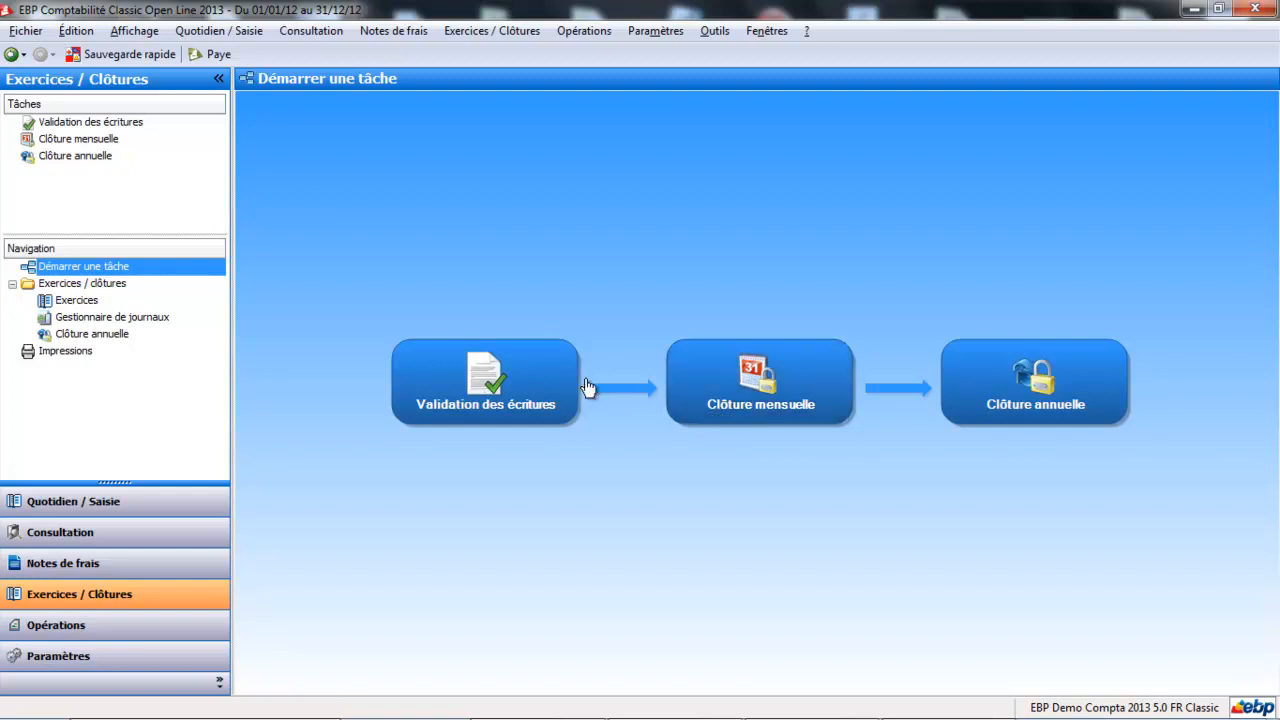
Validate the entries of all journals and months of the 2012 fiscal year, turning off repeated confirmations, and check the operation report
click(505, 392)
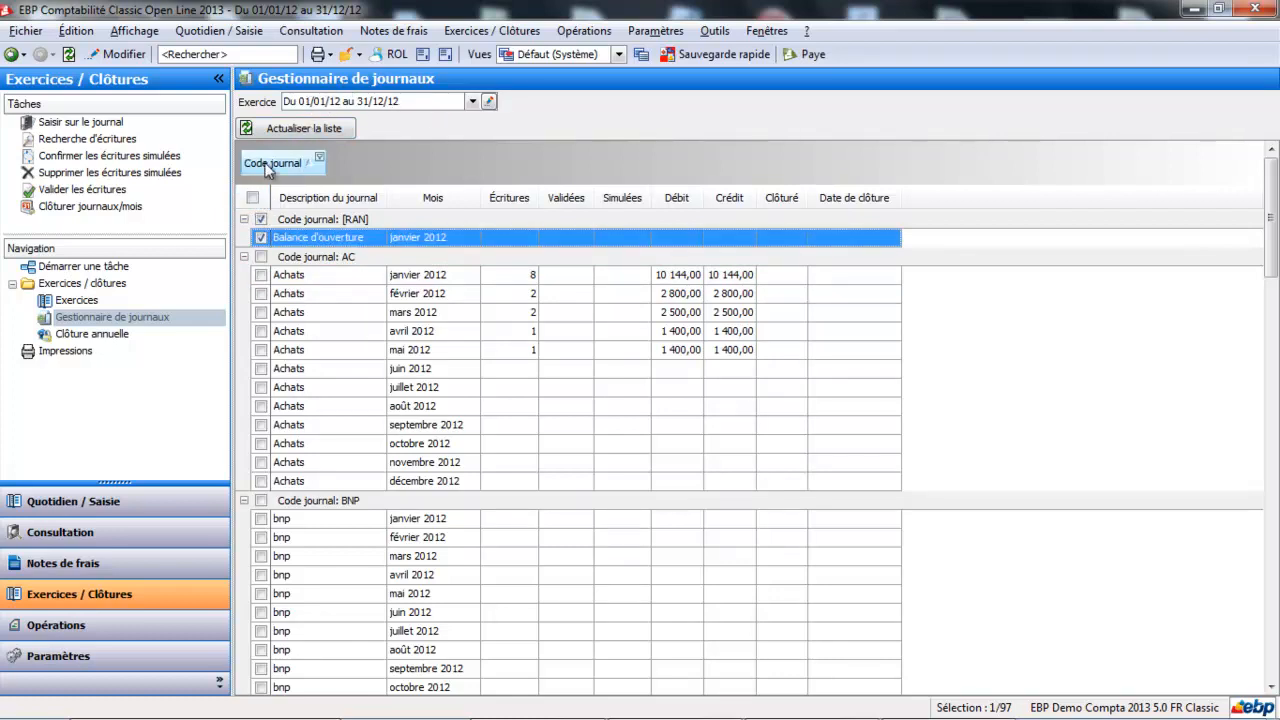
click(254, 198)
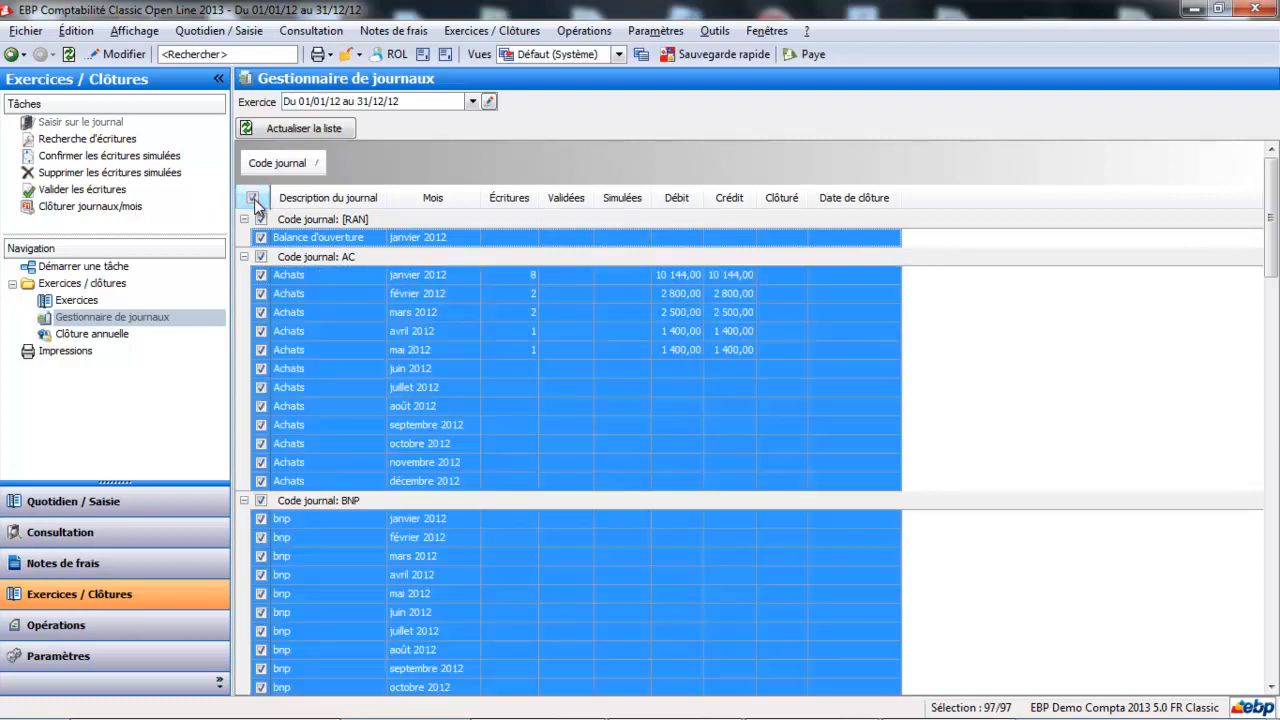
click(968, 348)
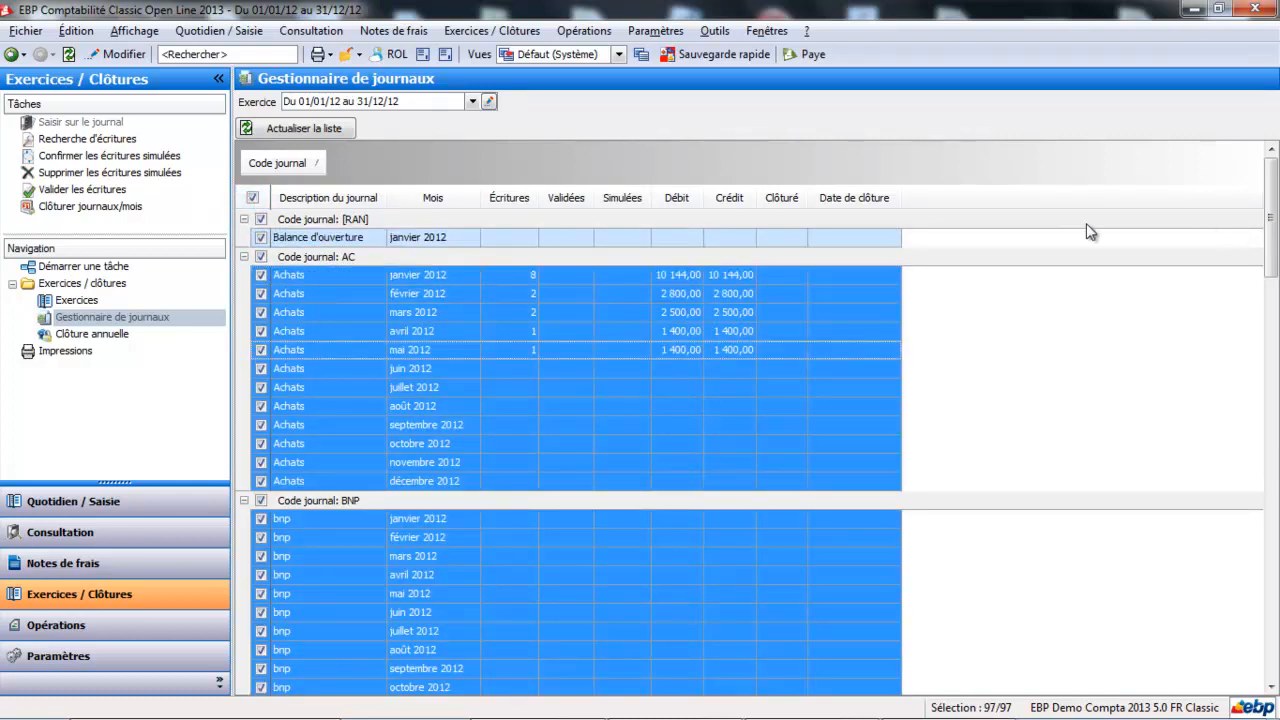
drag(1274, 204, 1242, 312)
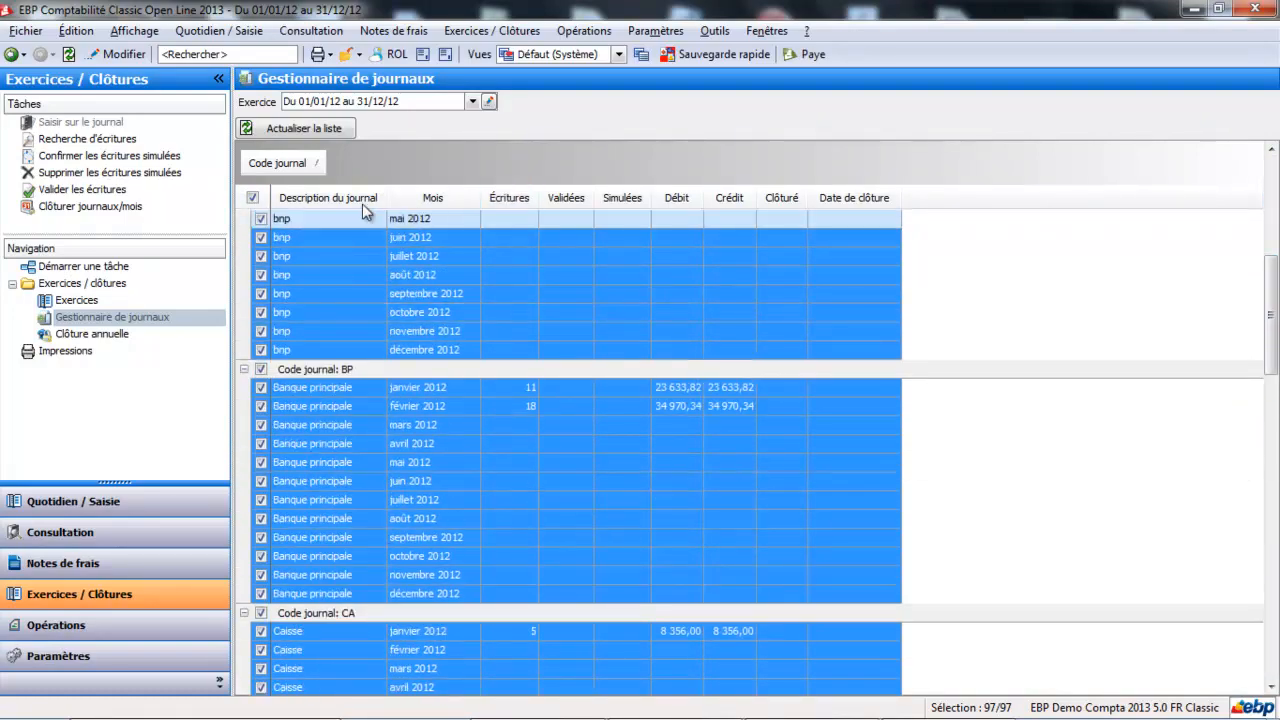
click(104, 191)
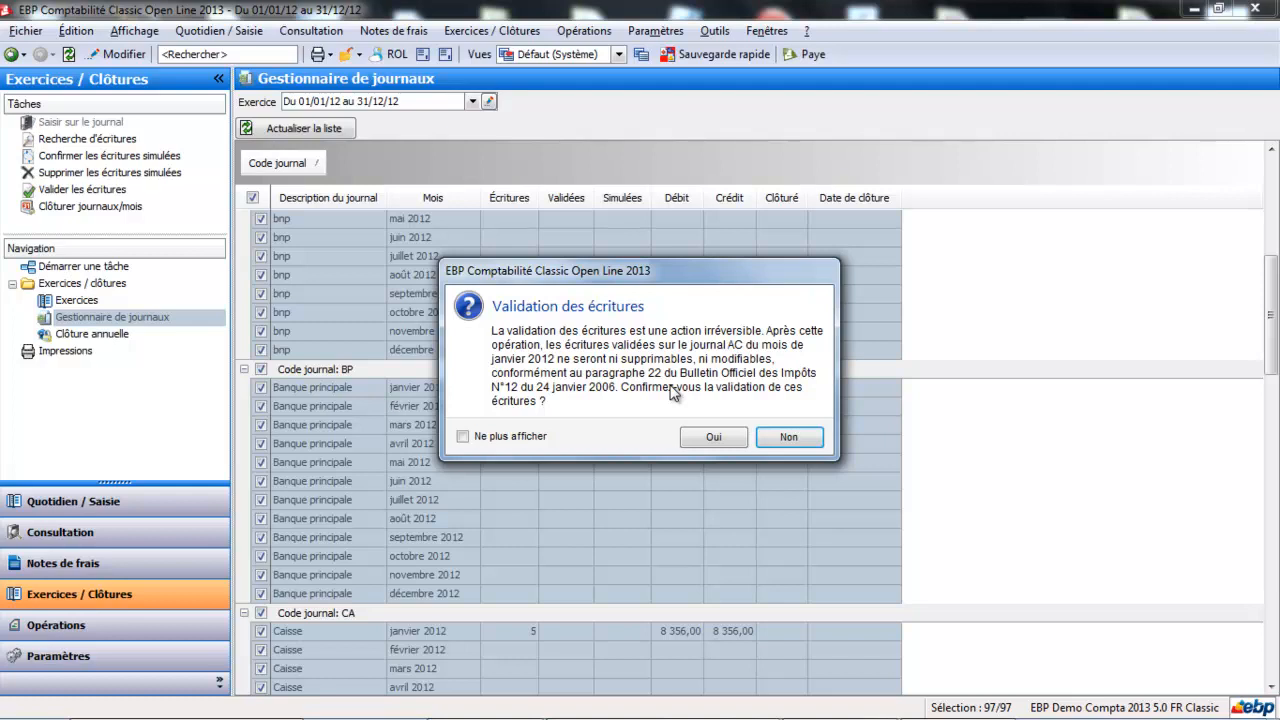
click(711, 439)
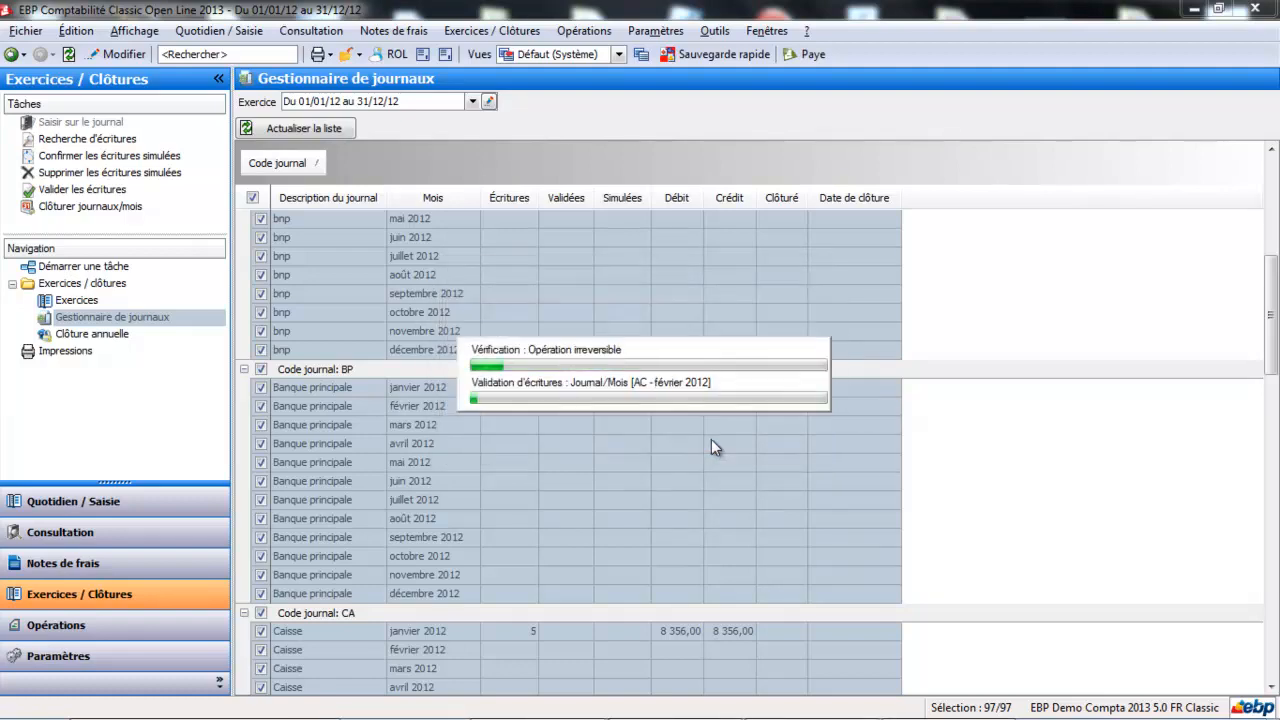
click(711, 439)
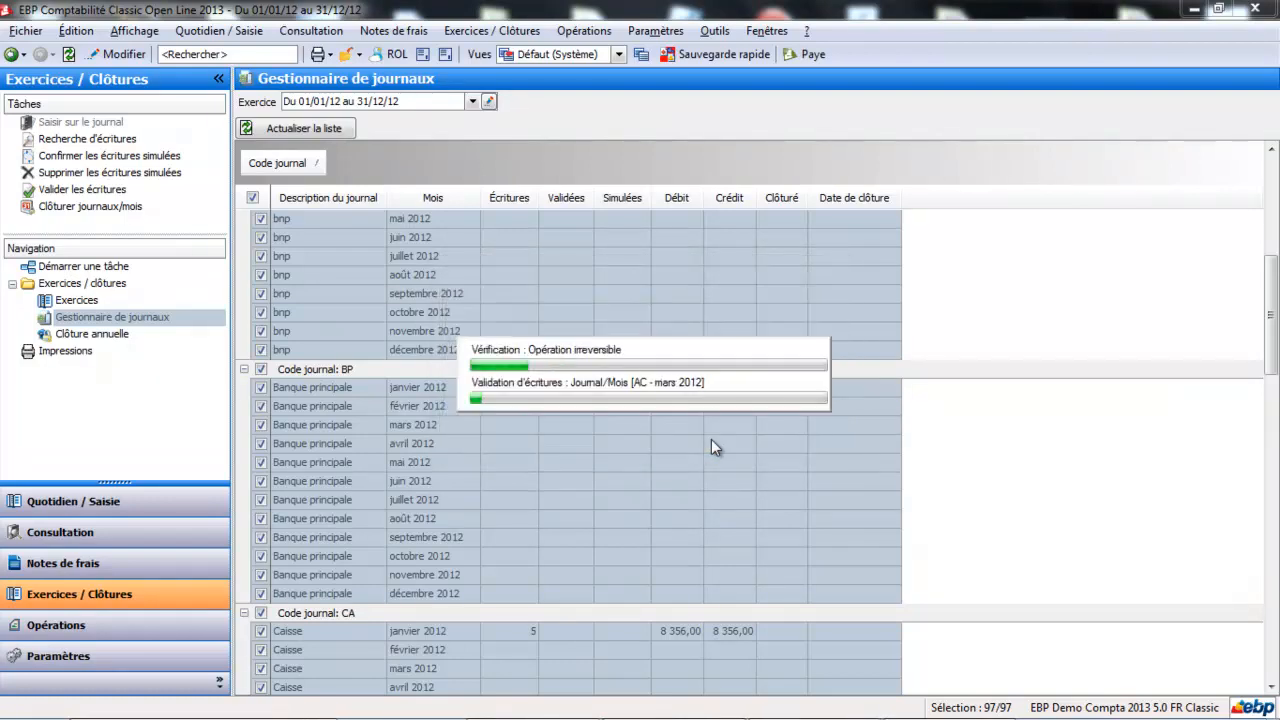
click(522, 429)
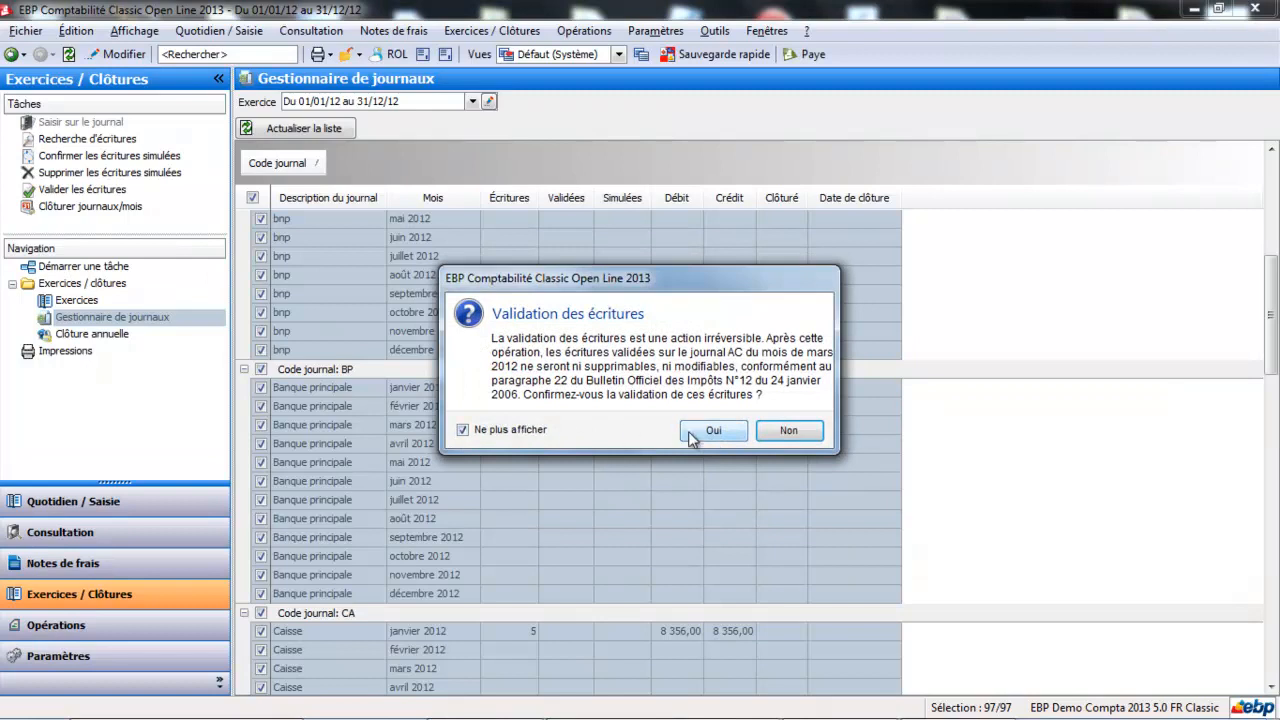
click(717, 433)
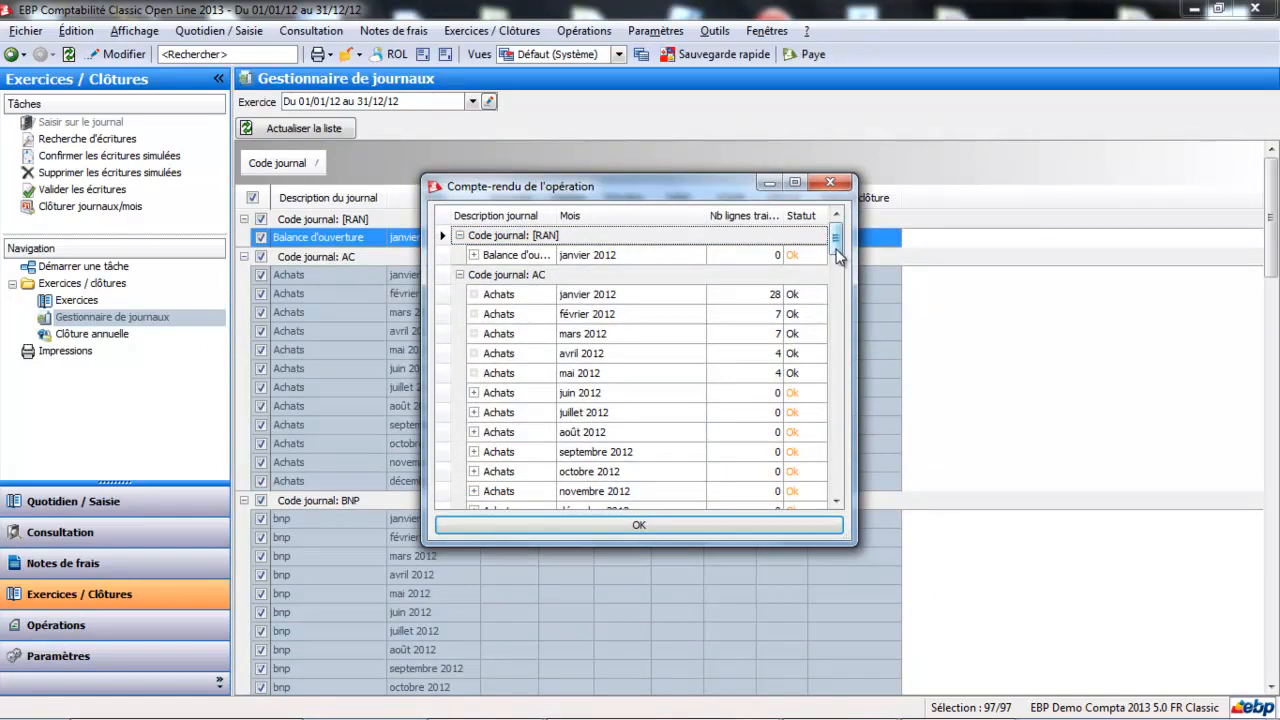
drag(838, 255, 852, 520)
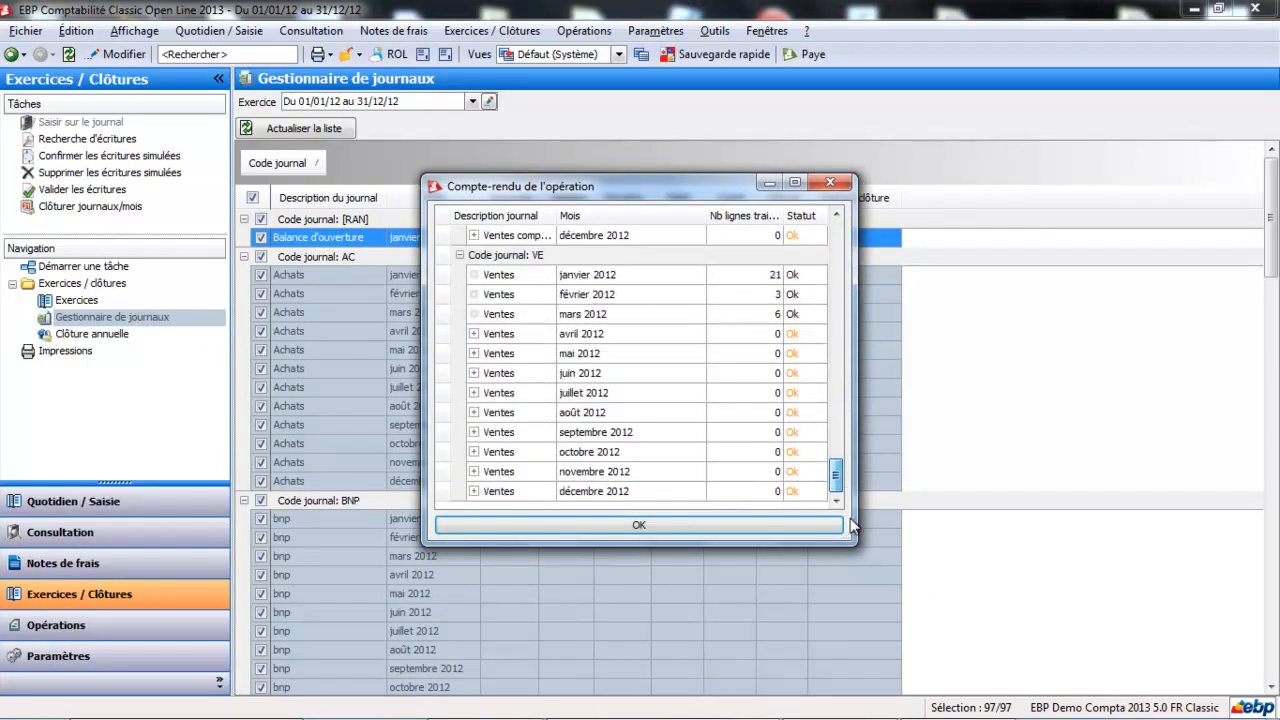
click(830, 182)
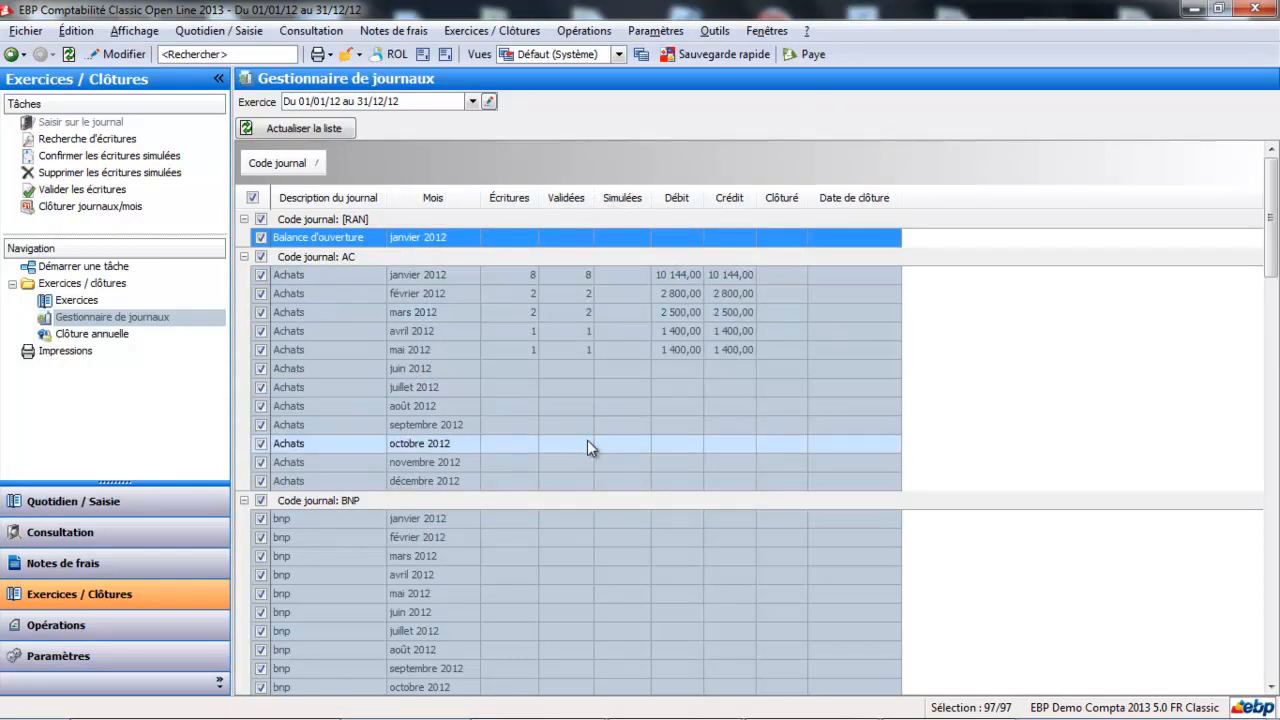
click(1140, 420)
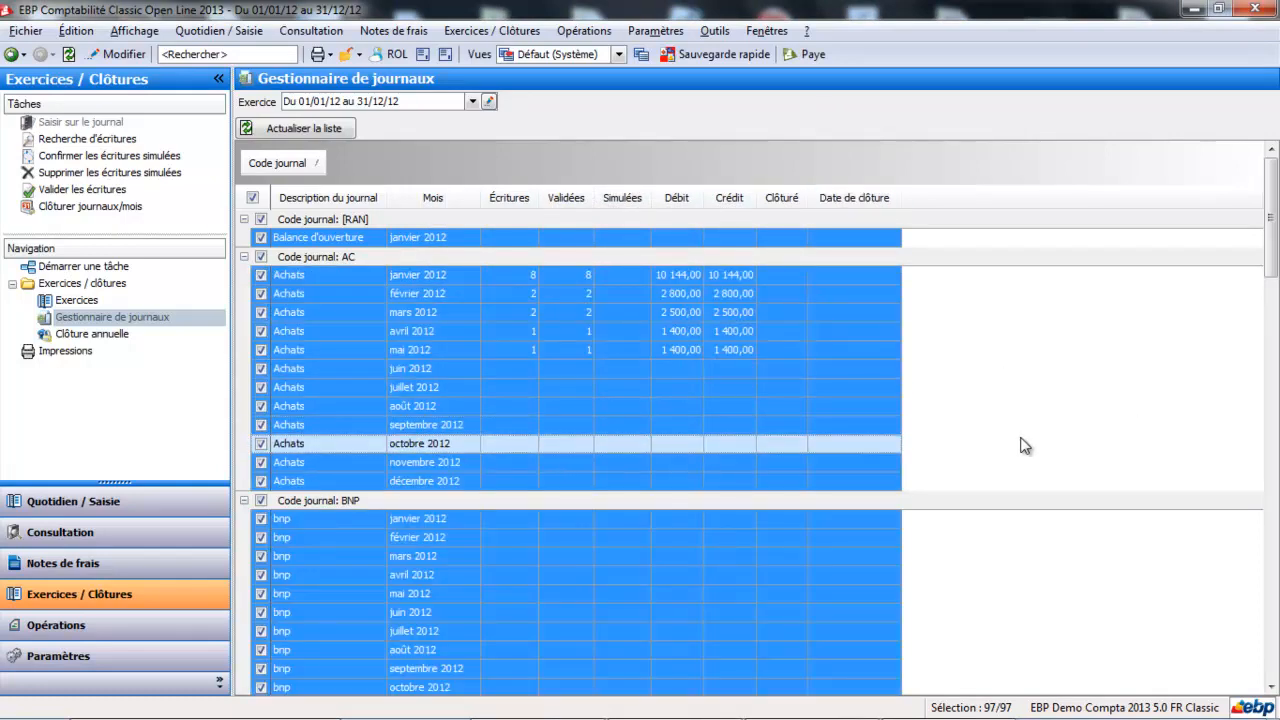
click(573, 383)
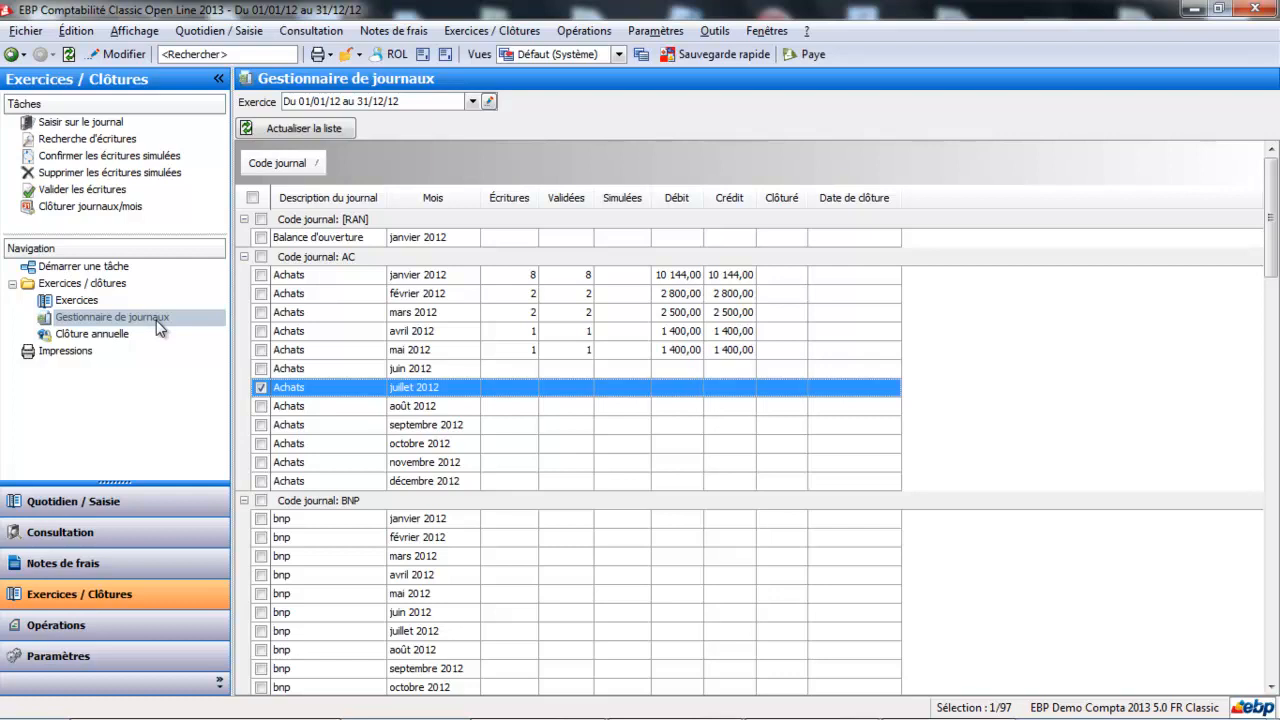
click(85, 208)
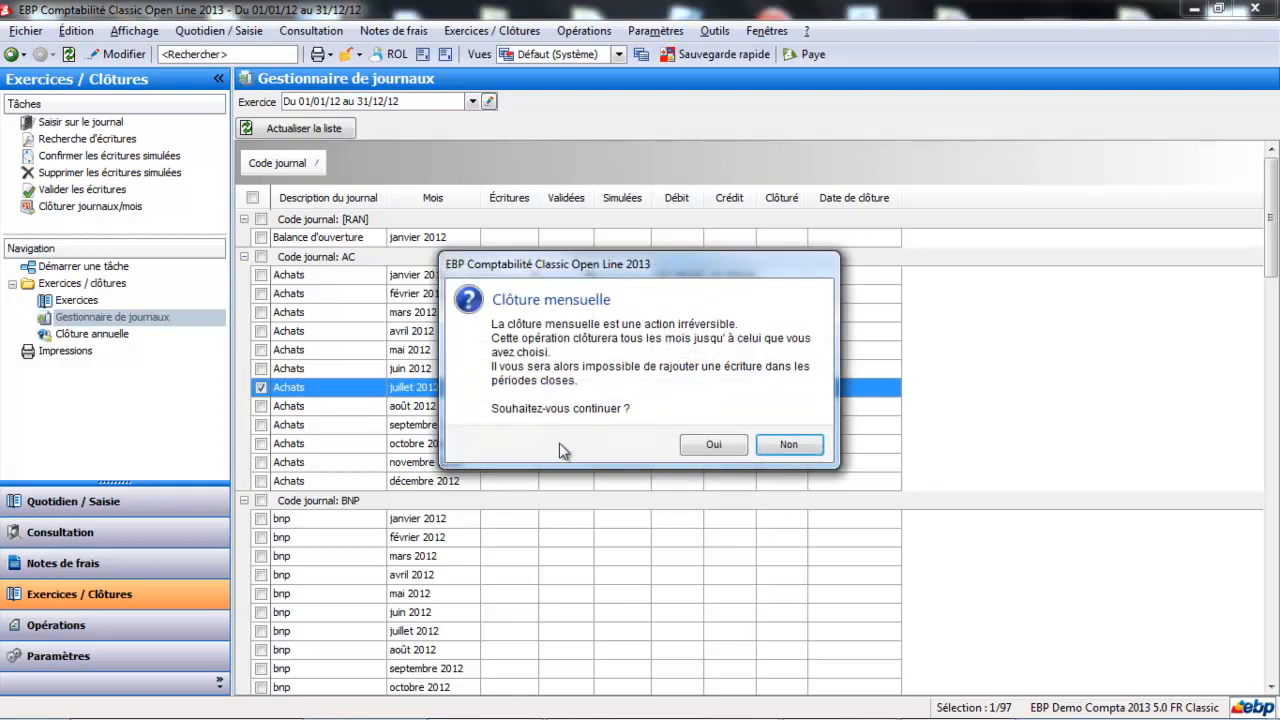
click(812, 448)
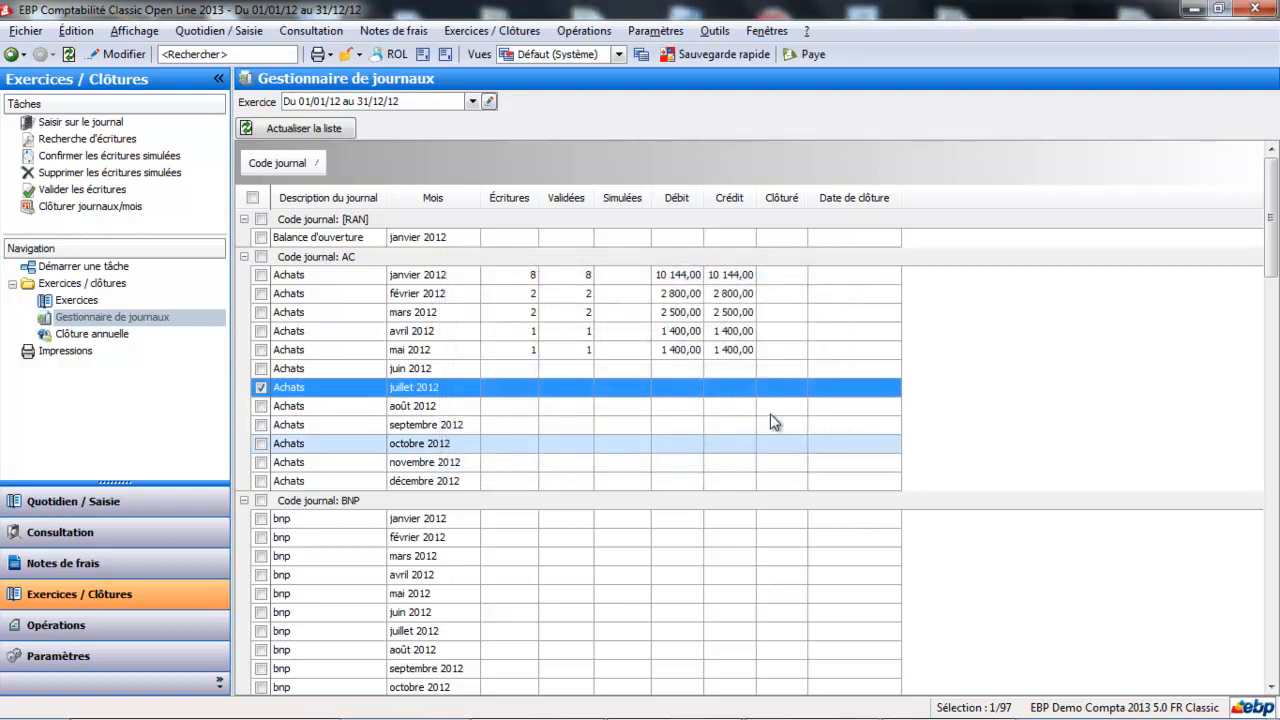
Run the monthly closing on all journals and months of the 2012 fiscal year, and dismiss the operation report
click(256, 204)
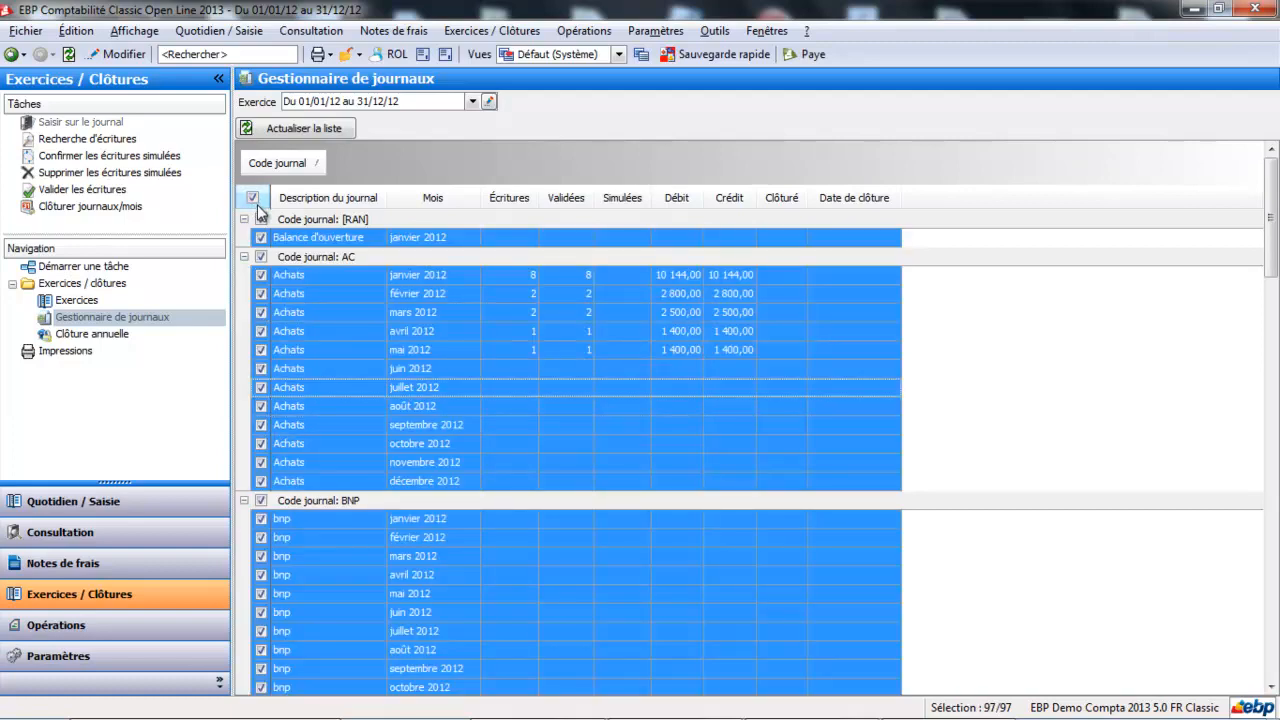
click(102, 208)
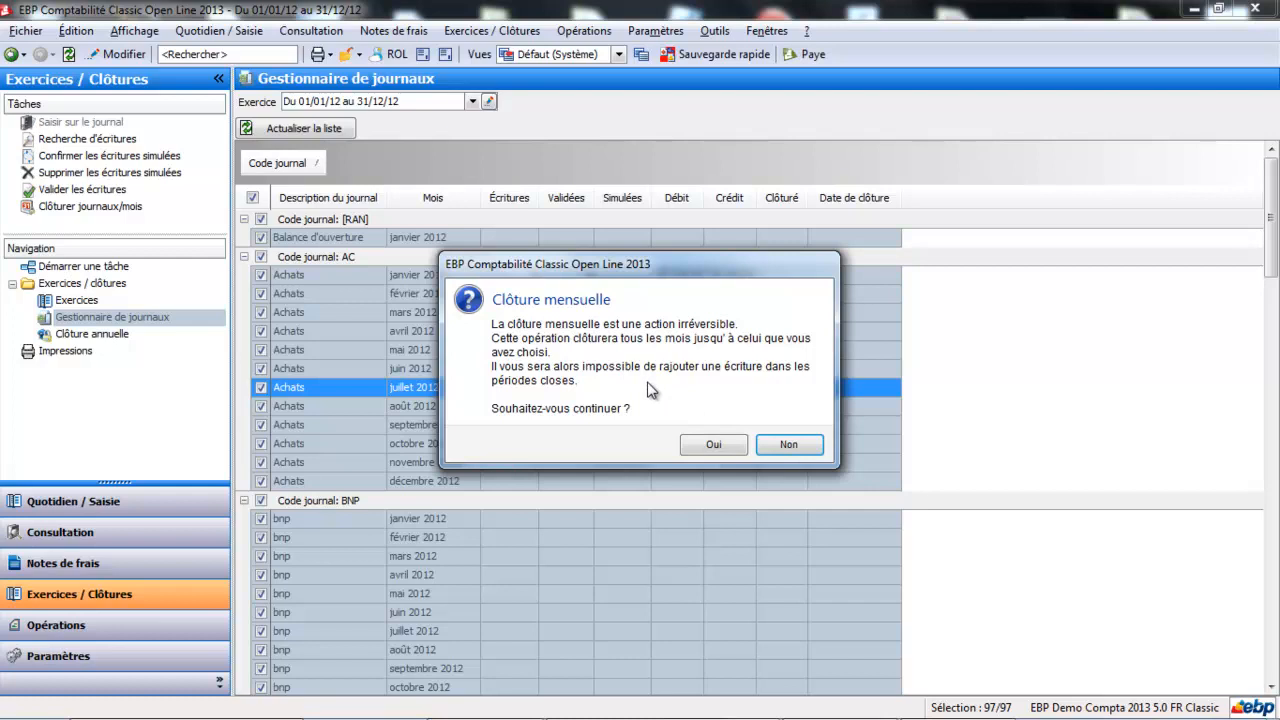
click(713, 445)
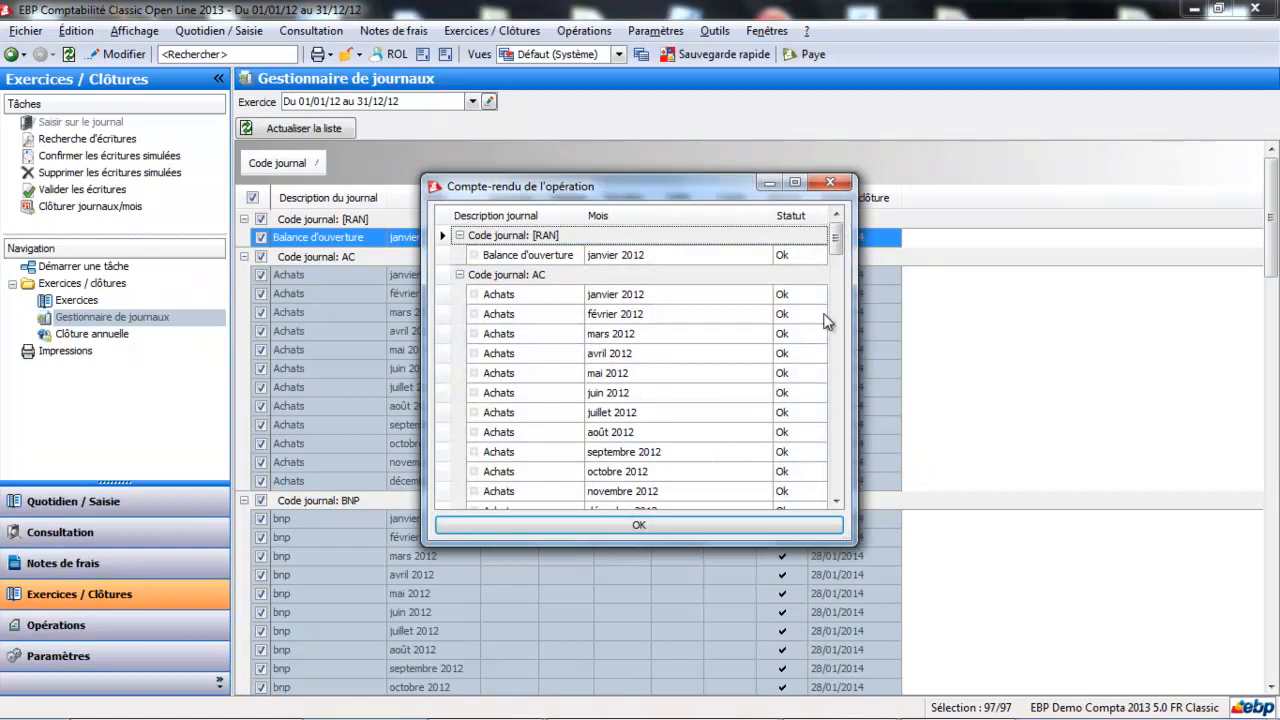
mouse_move(835, 238)
mouse_down()
mouse_move(852, 493)
mouse_move(838, 225)
mouse_up()
click(830, 182)
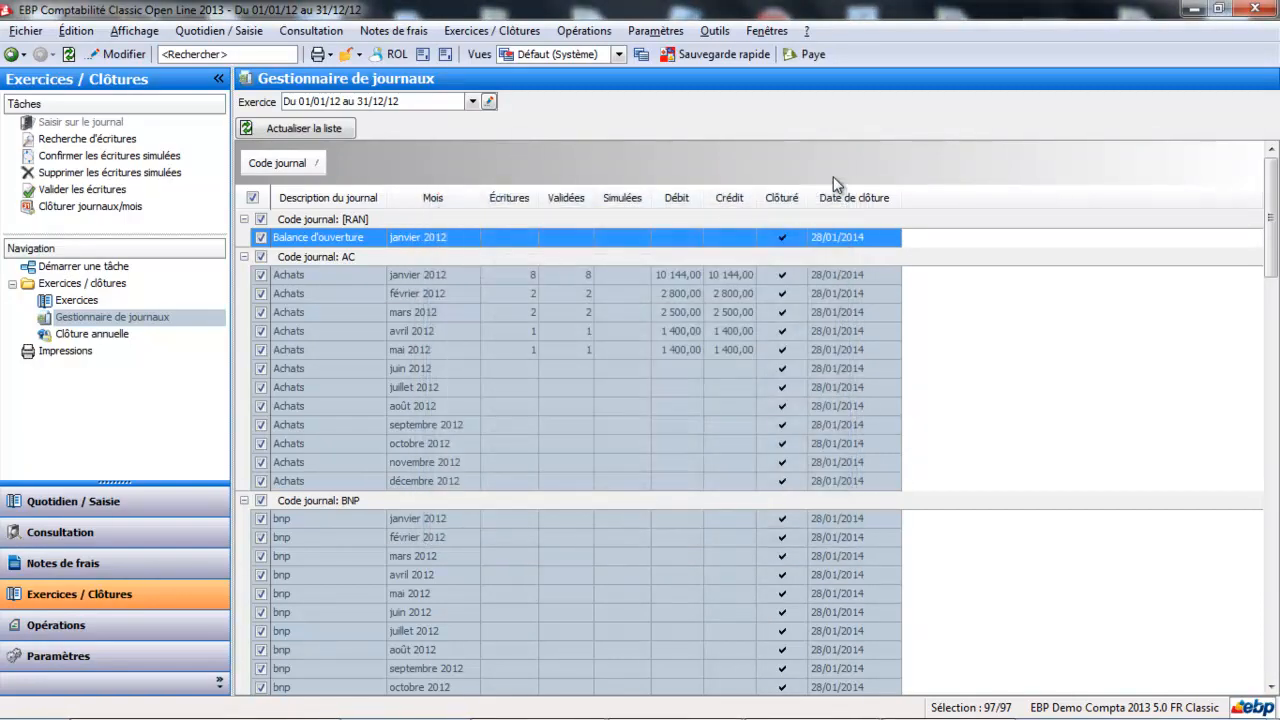
Restart the annual closing assistant with generation of À Nouveaux for 2013, and run its controls again
click(118, 336)
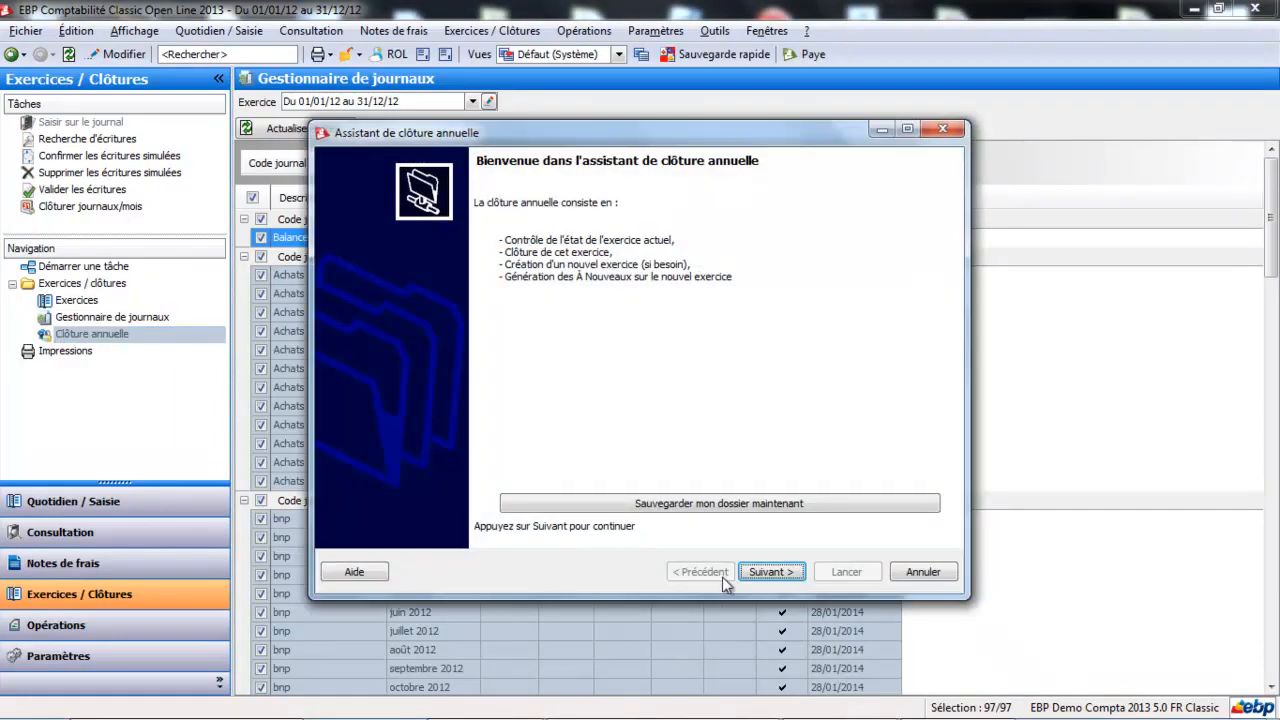
click(758, 577)
click(757, 575)
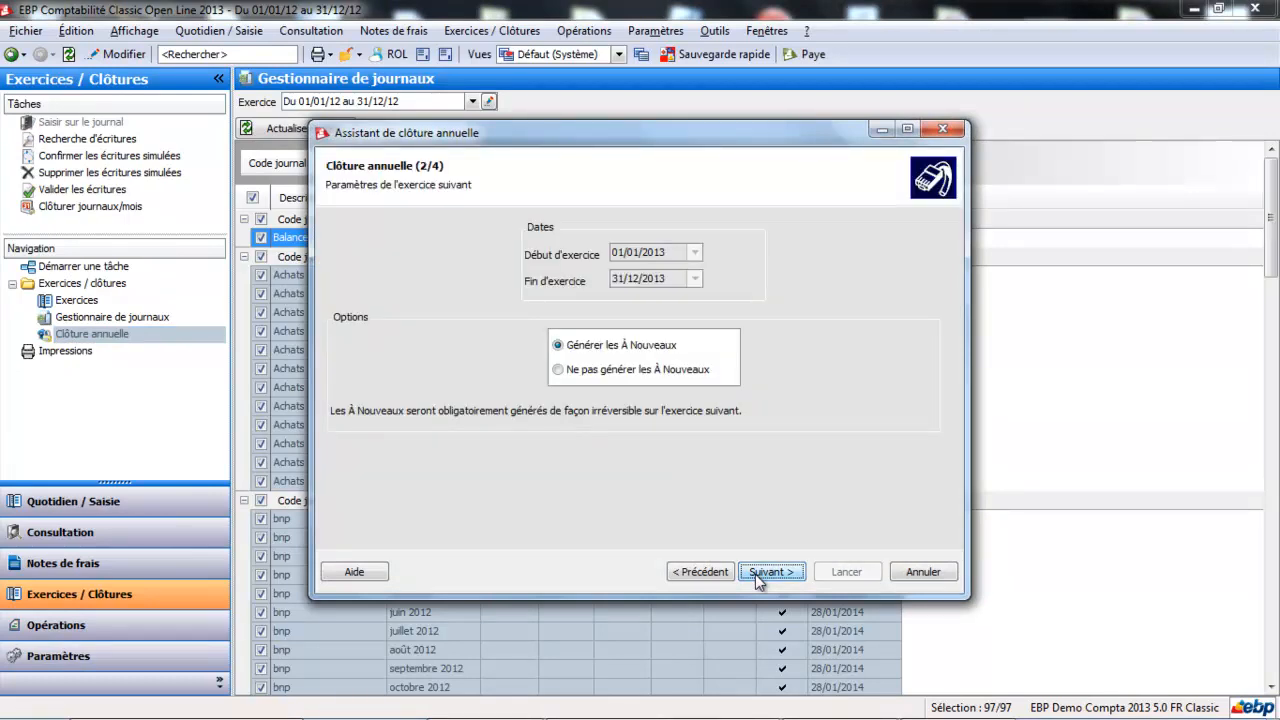
click(755, 572)
click(757, 576)
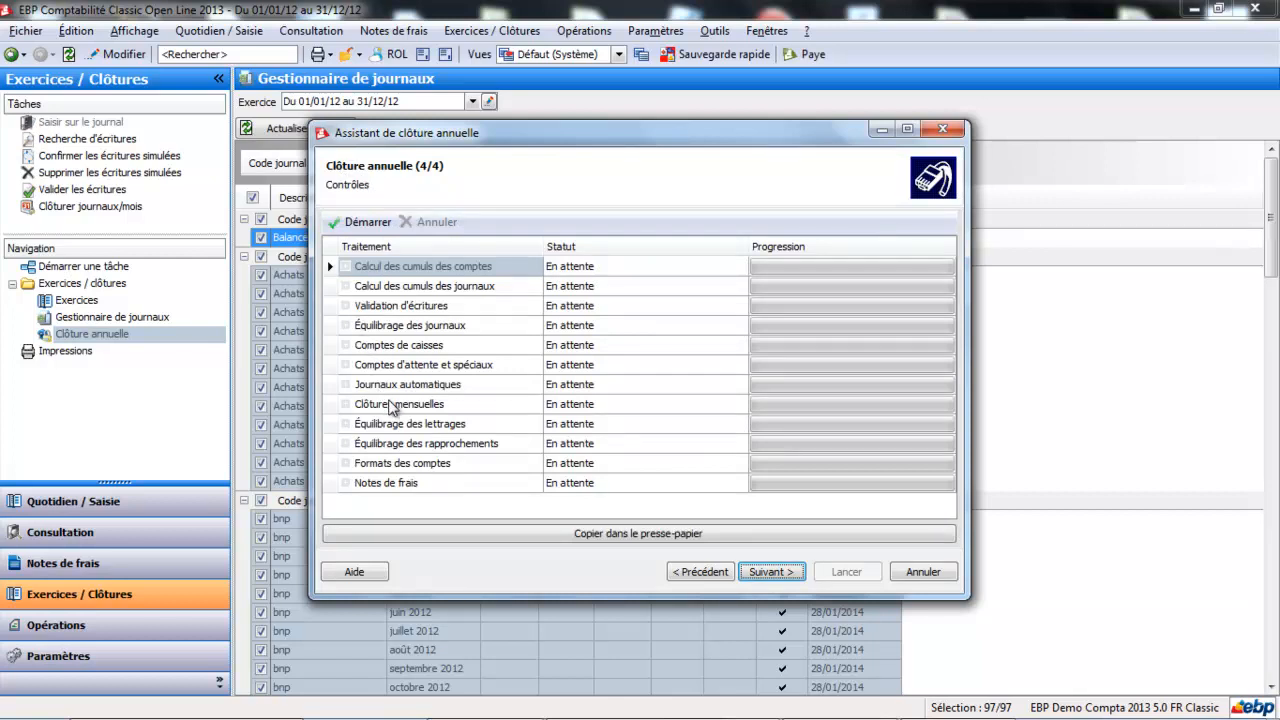
click(368, 222)
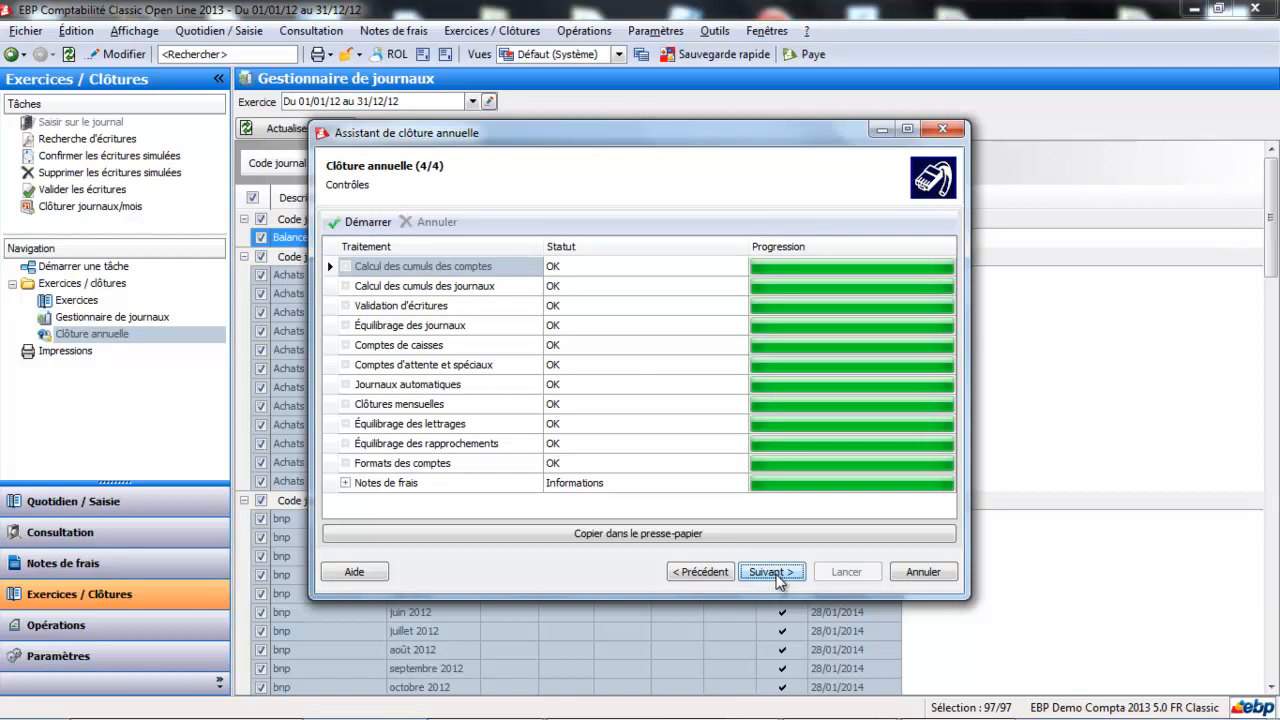
Launch the annual closing of the 2012 fiscal year, close the assistant, and display the list of fiscal years
click(779, 578)
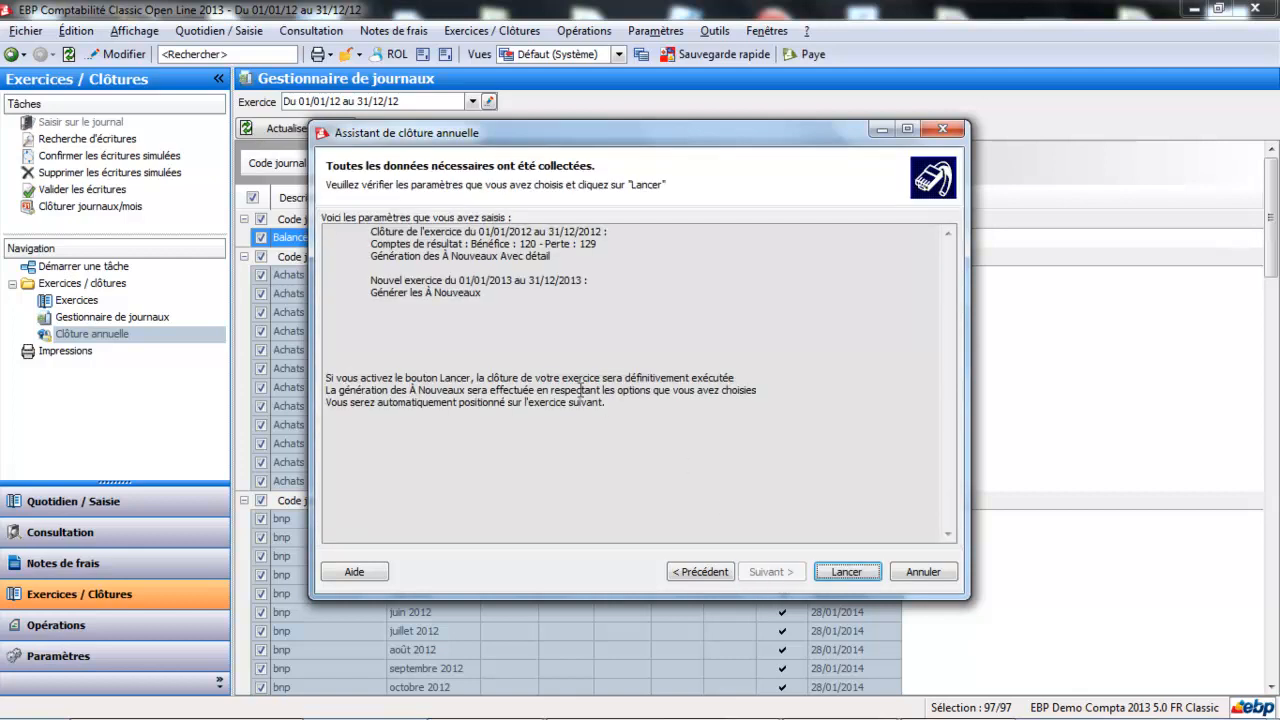
click(846, 574)
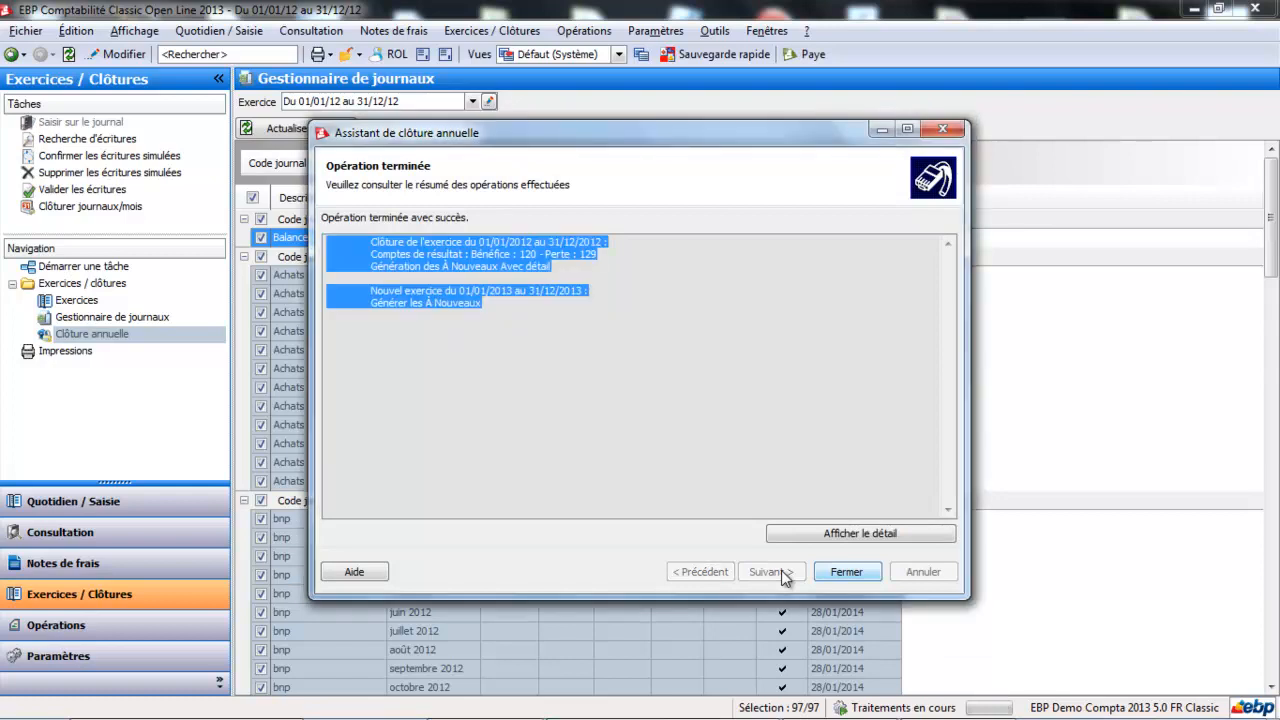
click(843, 573)
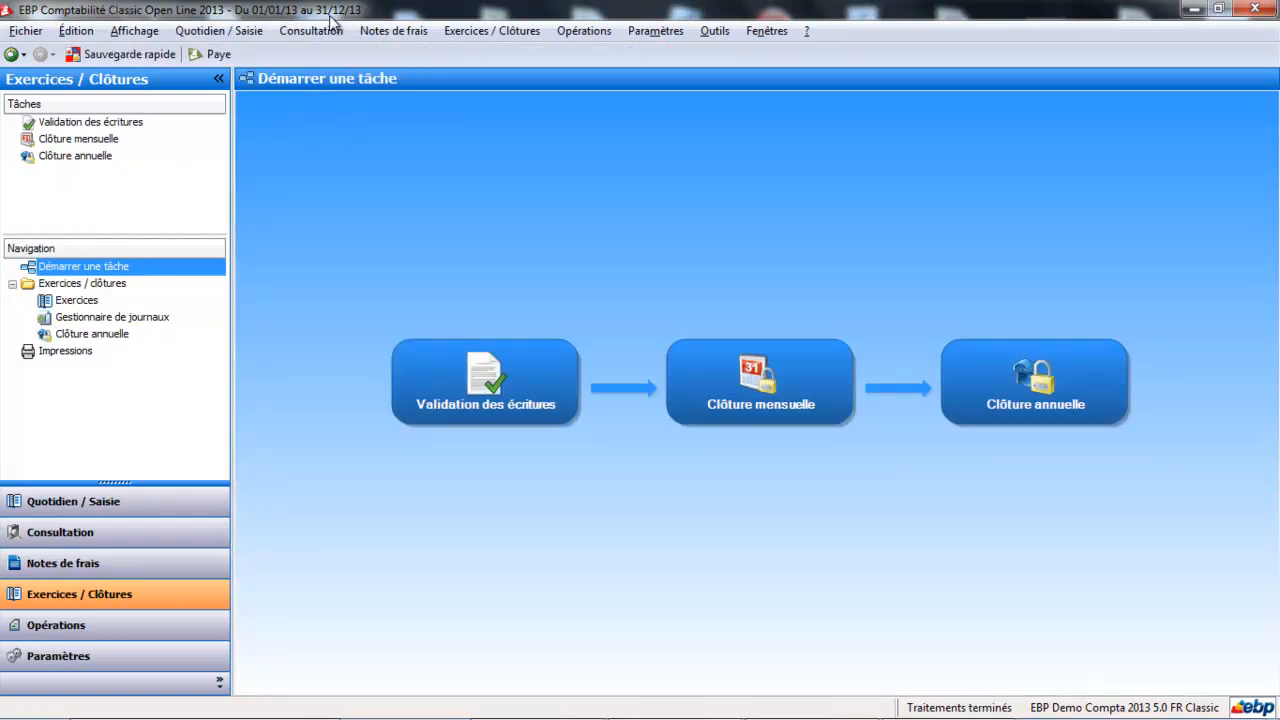
click(80, 303)
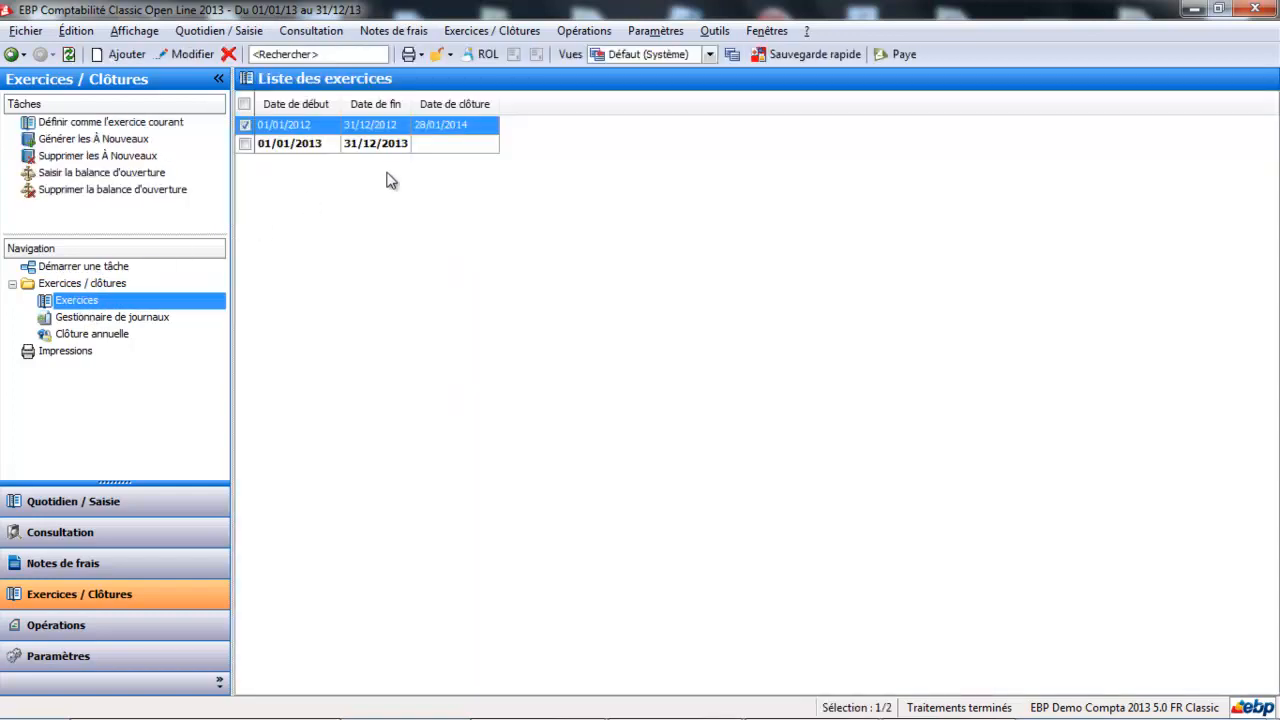